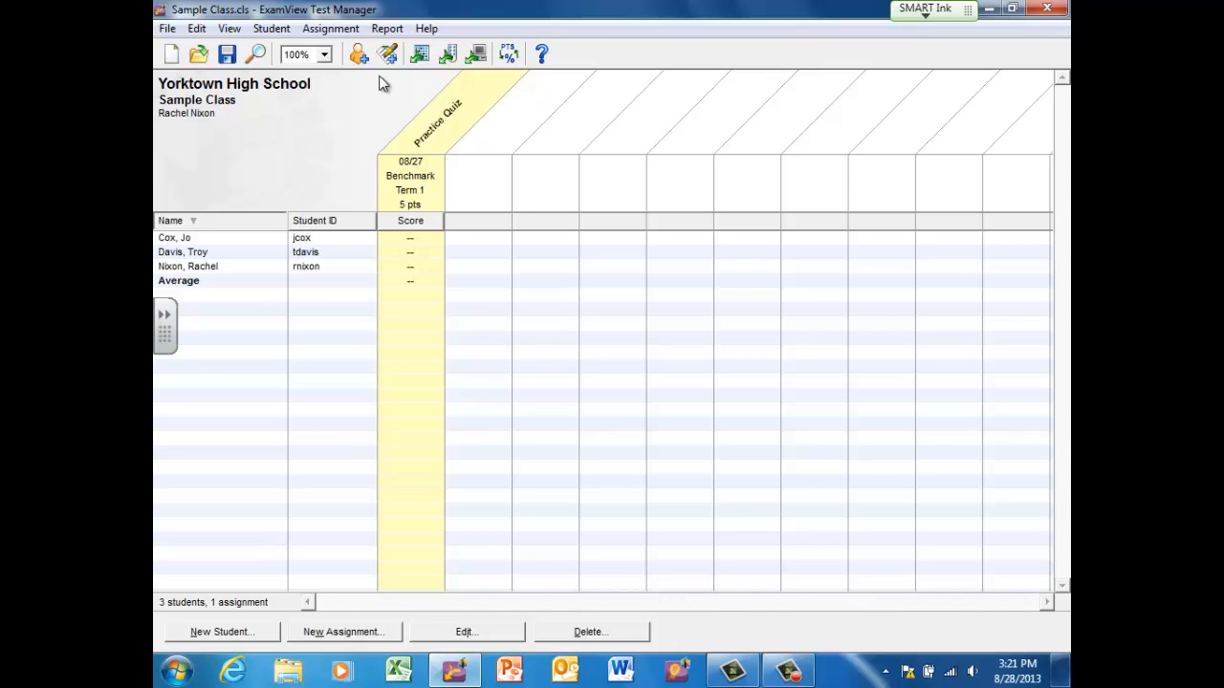
# Step: Retrieve the Practice Quiz results from the LAN test and acknowledge the retrieval message
pyautogui.click(326, 29)
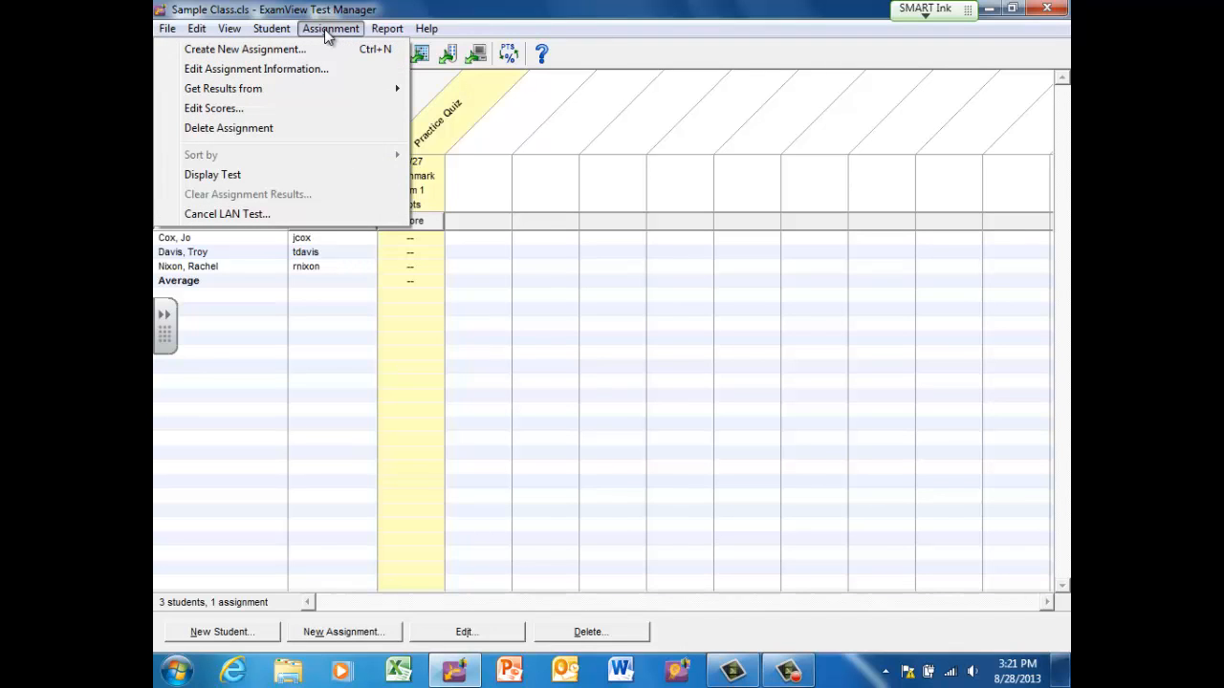
pyautogui.moveTo(324, 91)
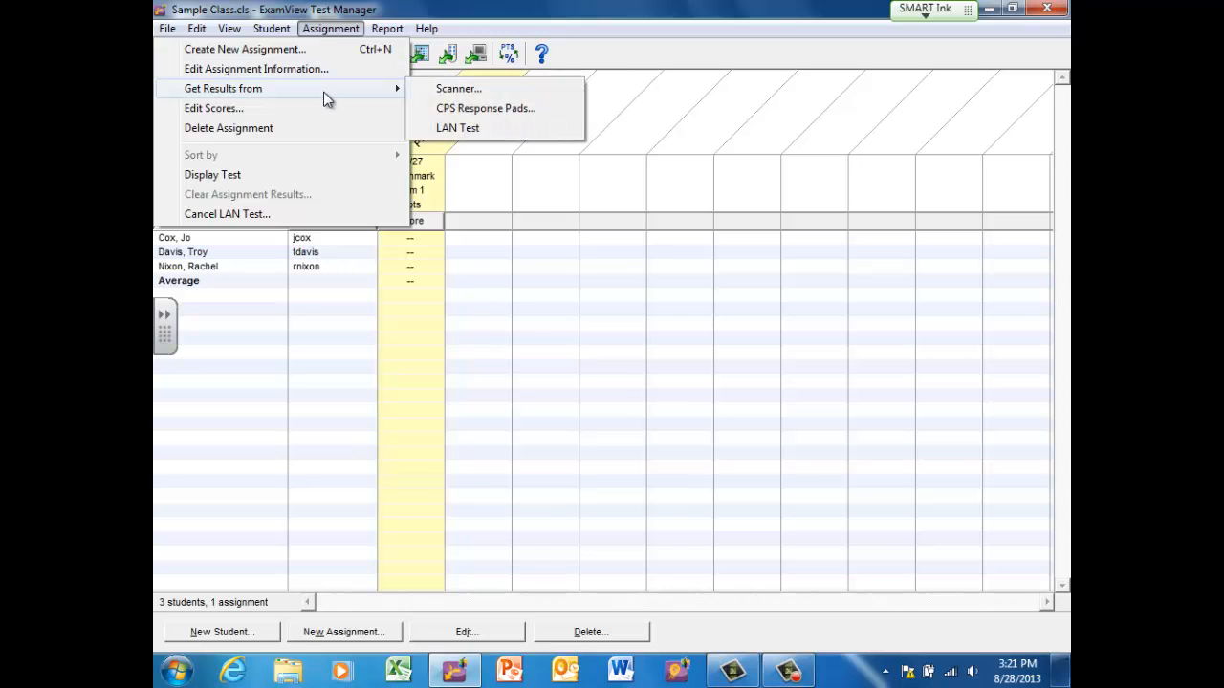
pyautogui.click(463, 131)
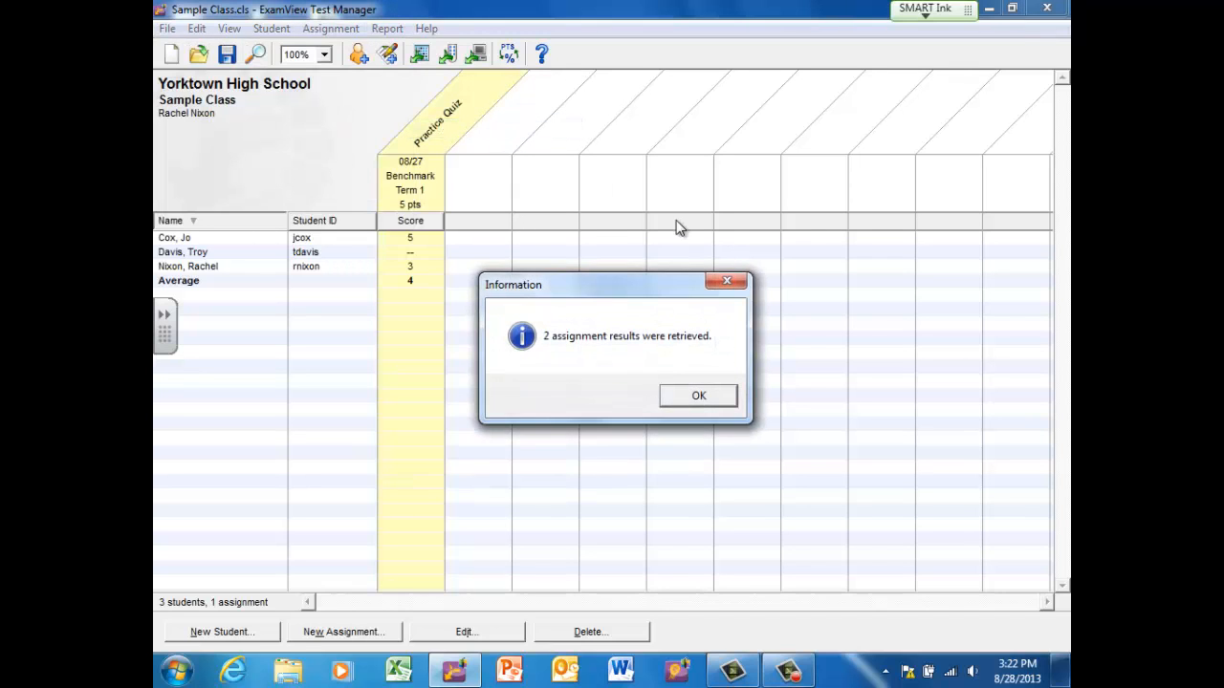
pyautogui.click(695, 395)
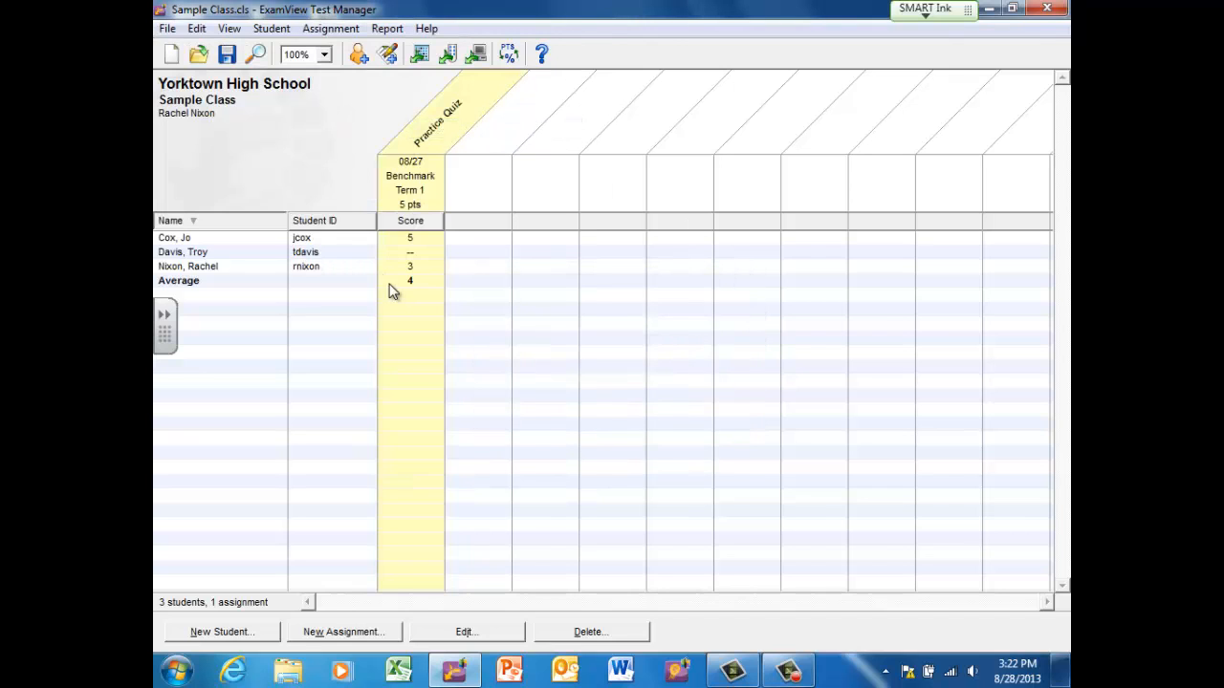
# Step: Review the first listed student's Practice Quiz scores and responses, view the text of question 1, and return to the gradebook
pyautogui.doubleClick(410, 242)
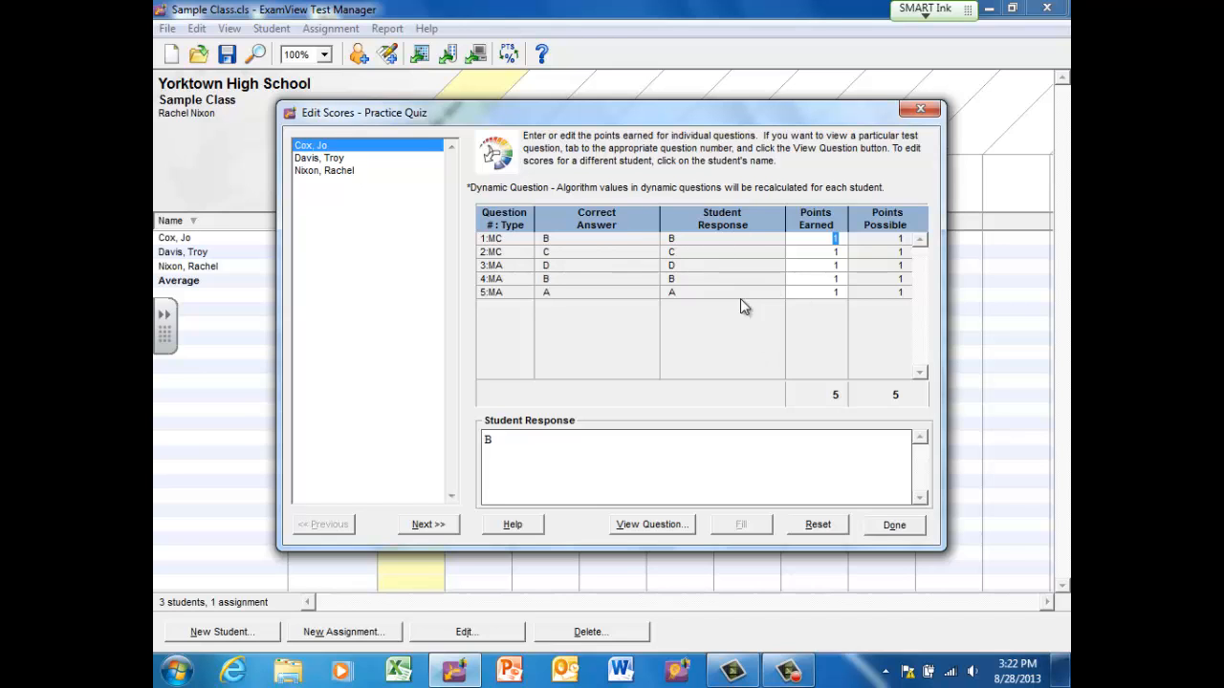
pyautogui.click(655, 524)
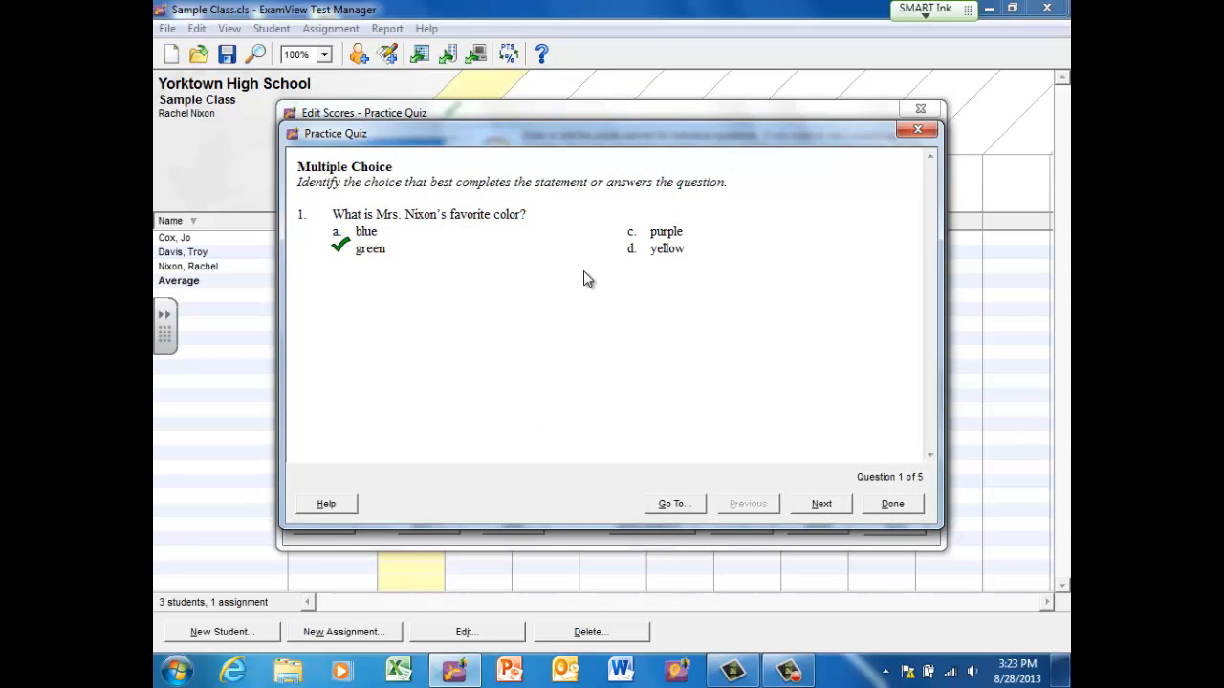
pyautogui.click(903, 505)
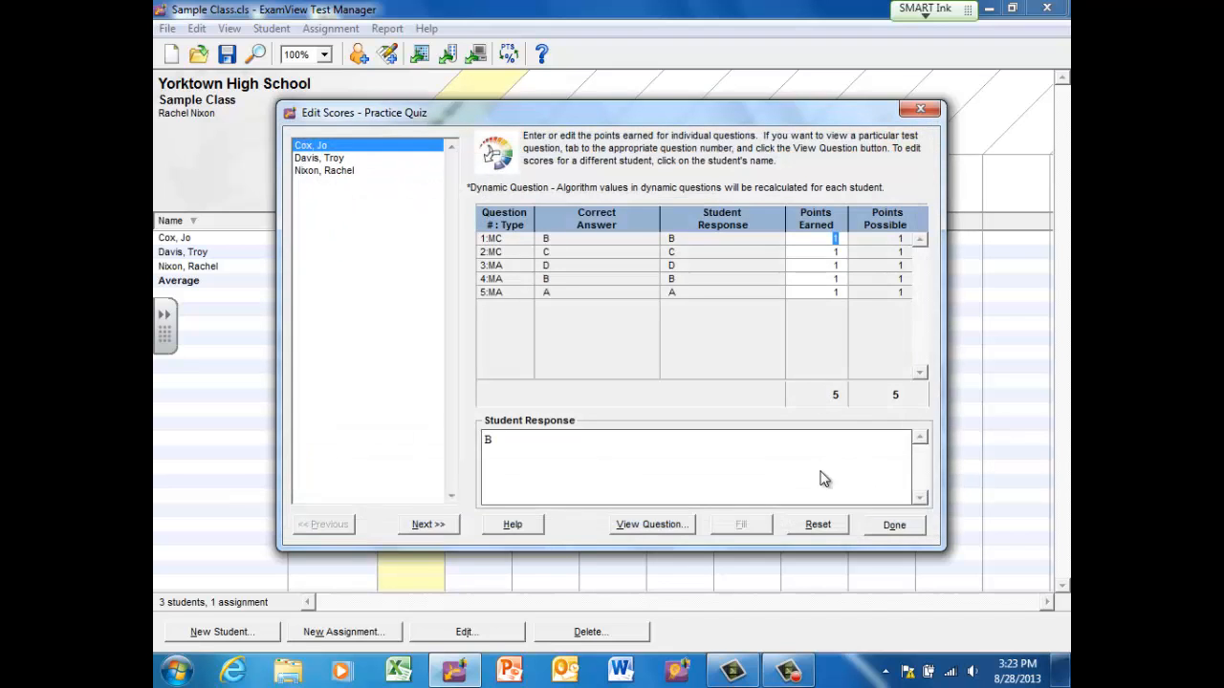
pyautogui.click(894, 525)
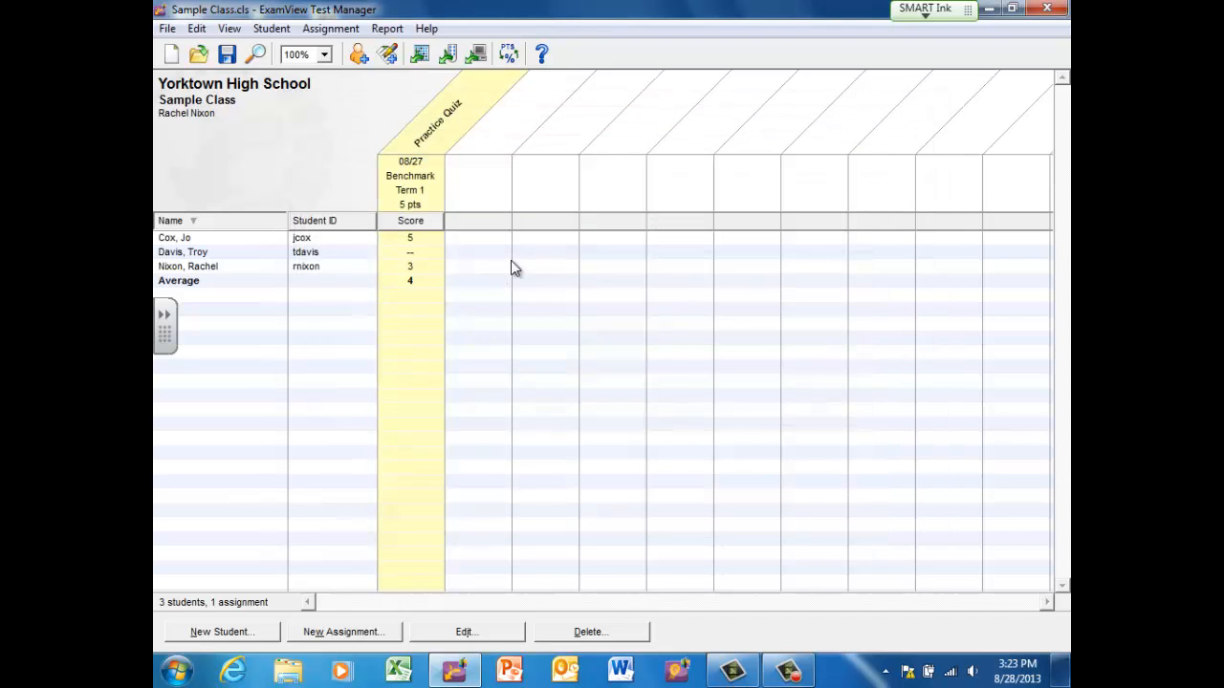
# Step: Review the last listed student's Practice Quiz responses through Edit Scores, view question 1, and return to the gradebook
pyautogui.rightClick(423, 254)
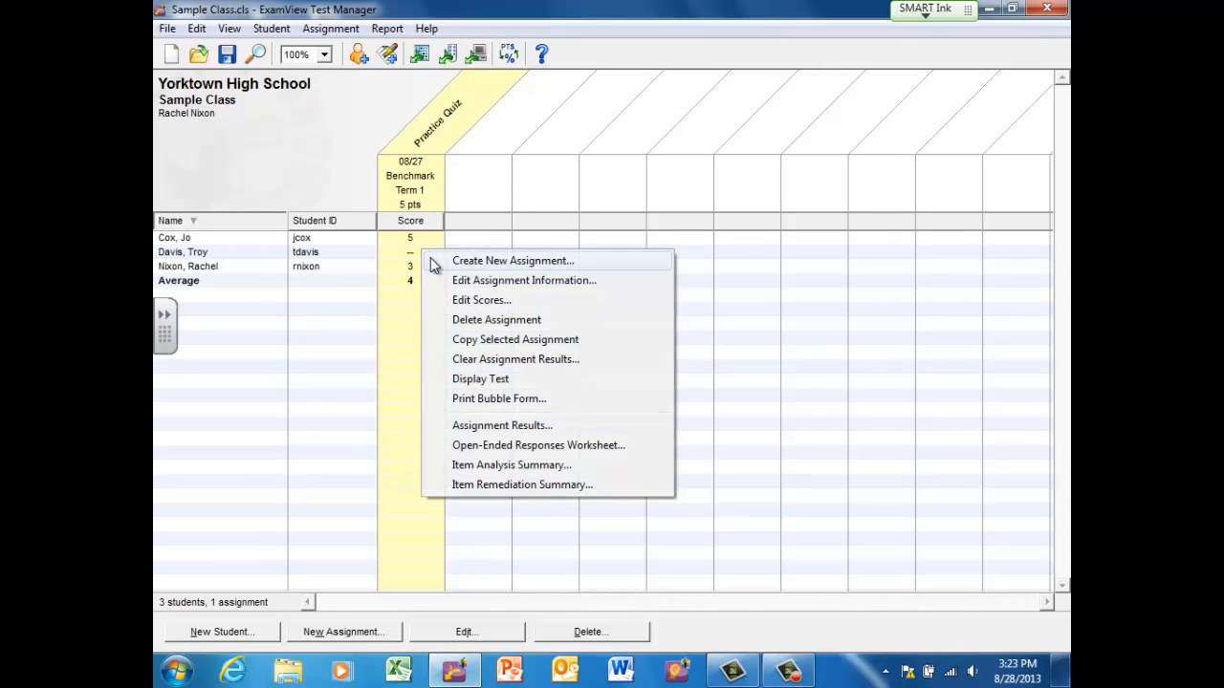
pyautogui.click(468, 302)
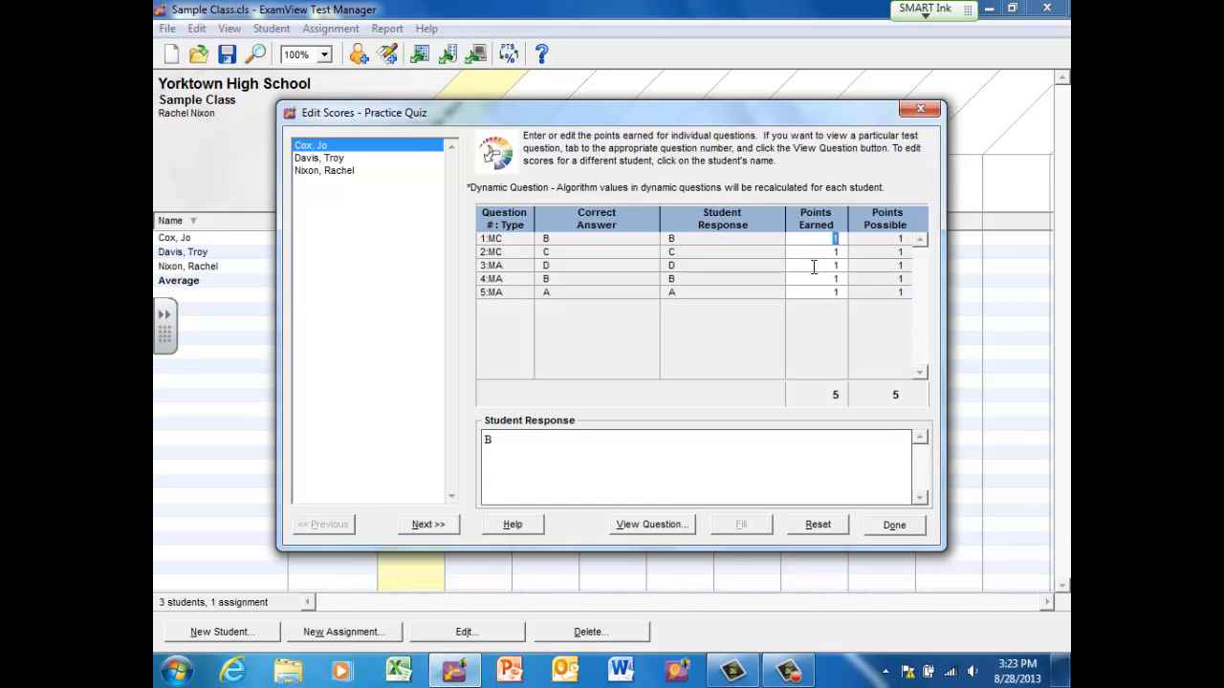
pyautogui.click(325, 172)
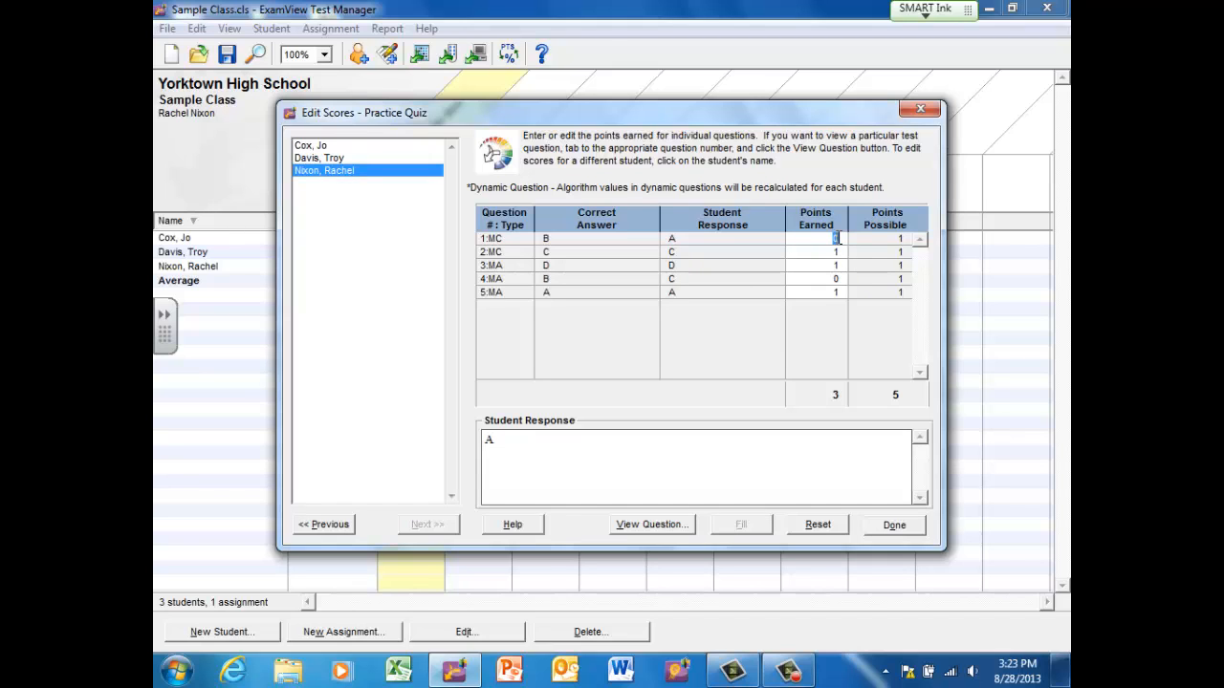
pyautogui.click(656, 525)
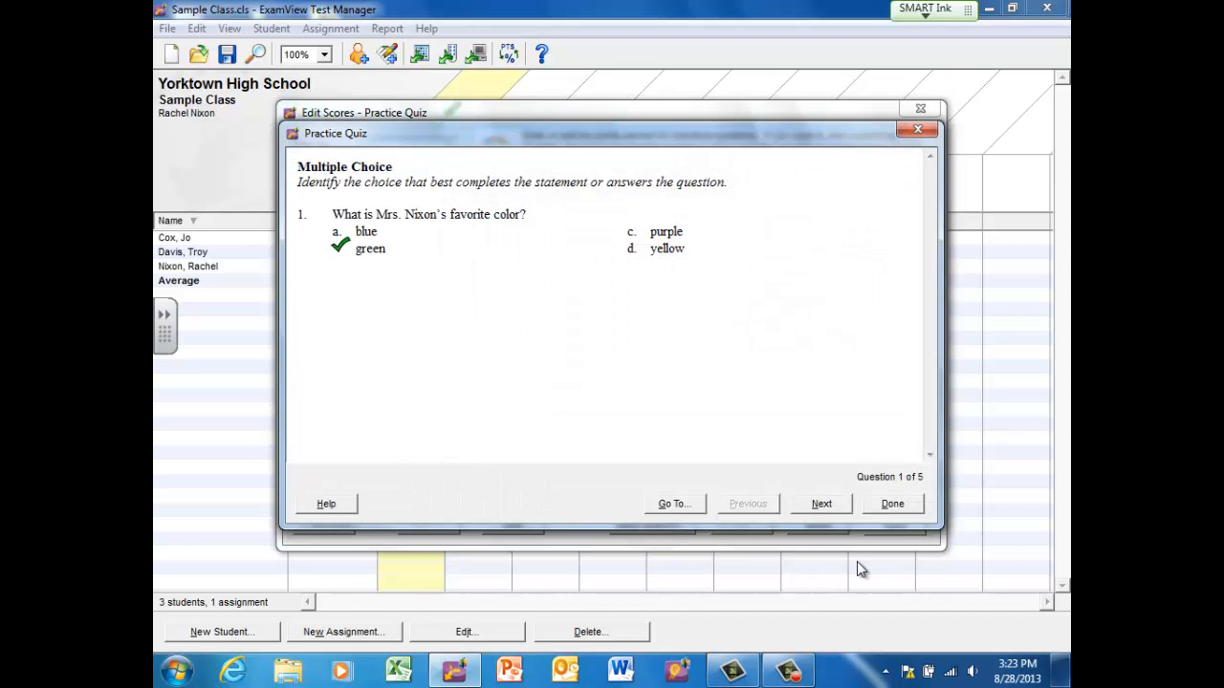
pyautogui.click(899, 503)
pyautogui.click(900, 524)
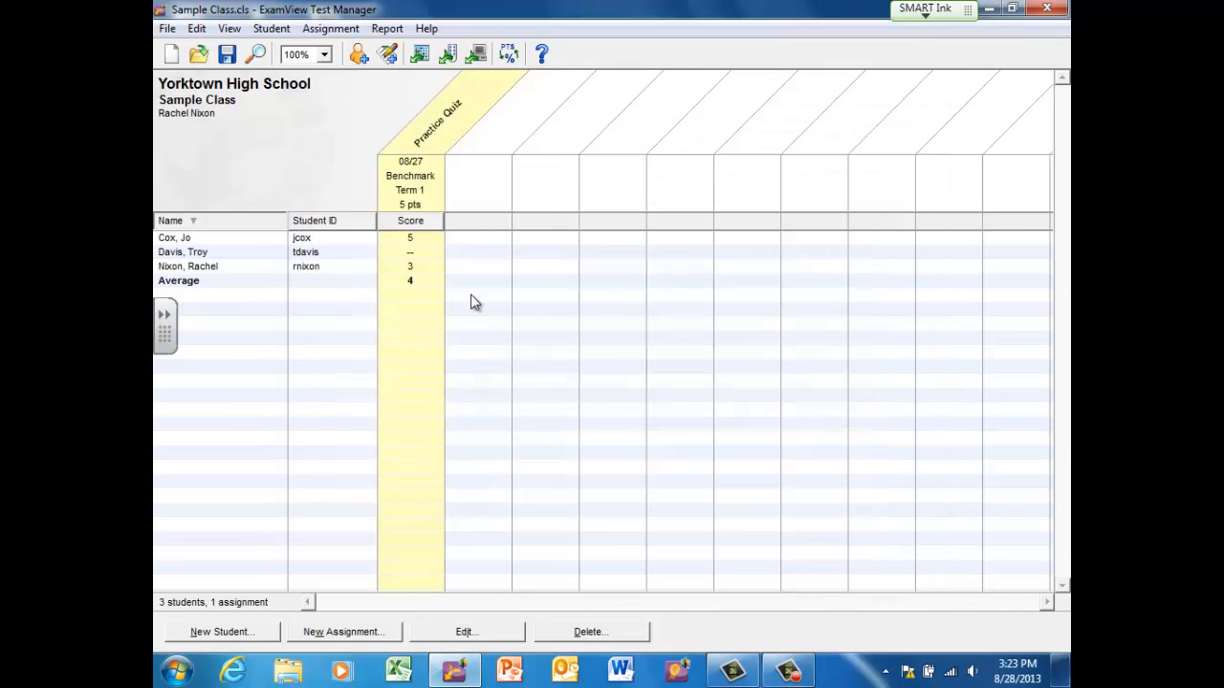
# Step: Run the Assignment Results by Class report for Practice Quiz, examine the student scores, class statistics and frequency graph, and close it
pyautogui.click(388, 29)
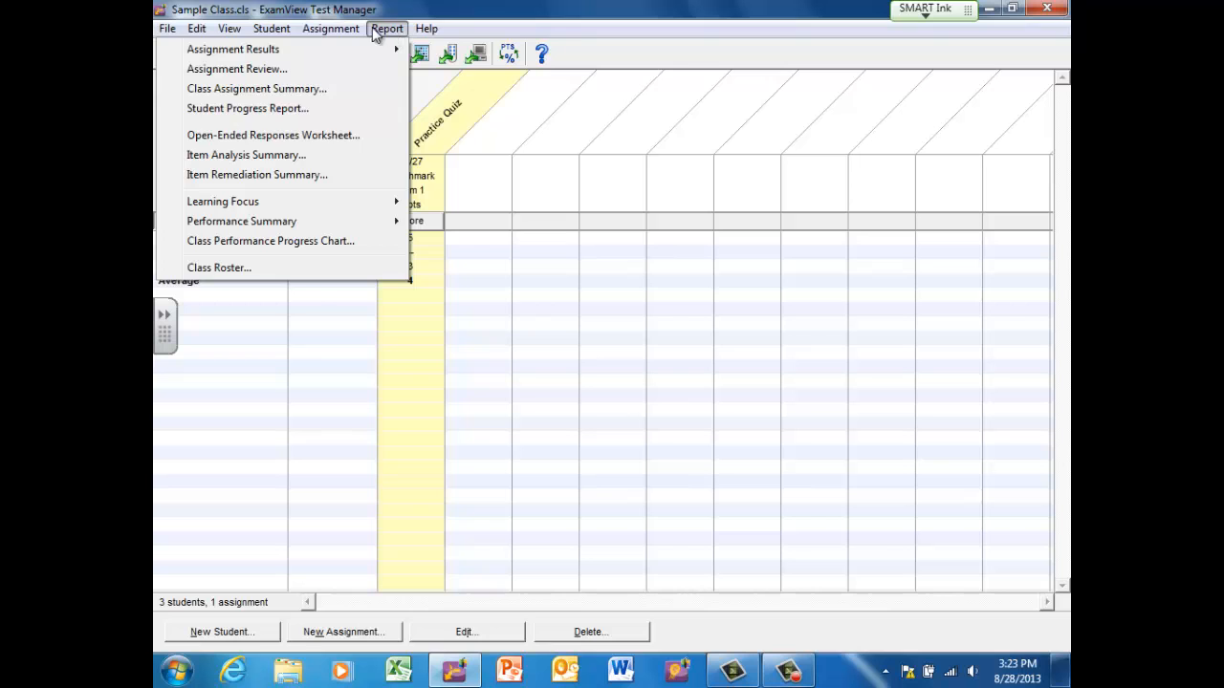
pyautogui.moveTo(381, 52)
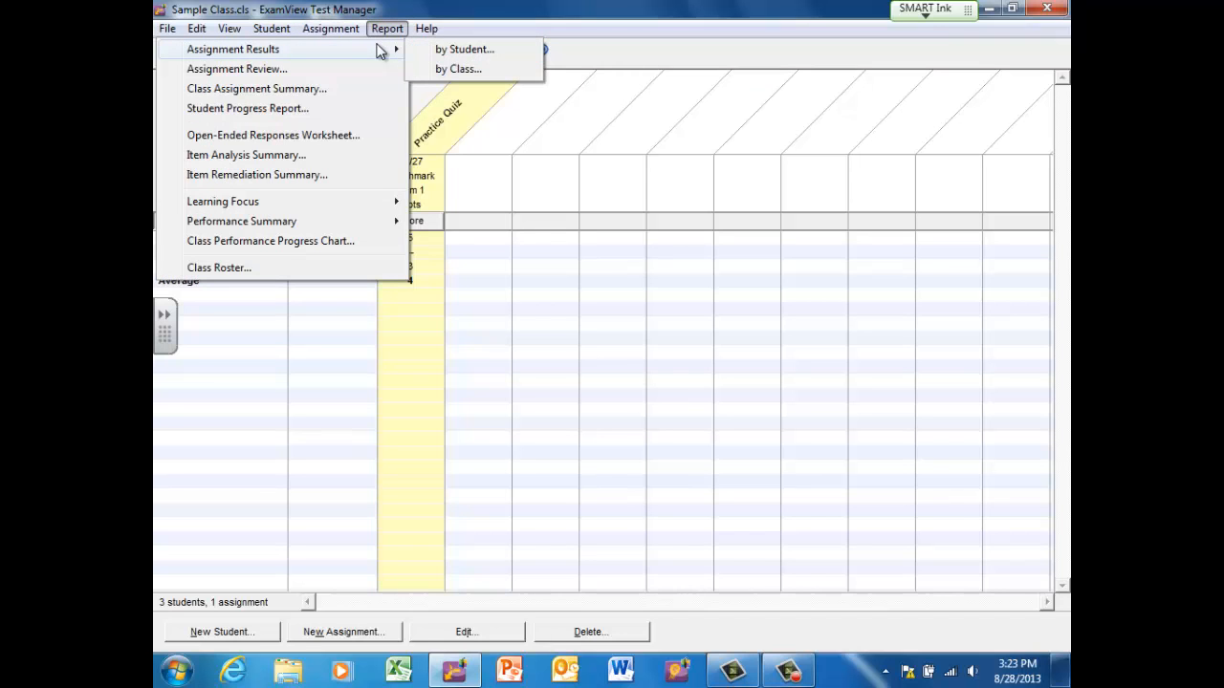
pyautogui.click(457, 70)
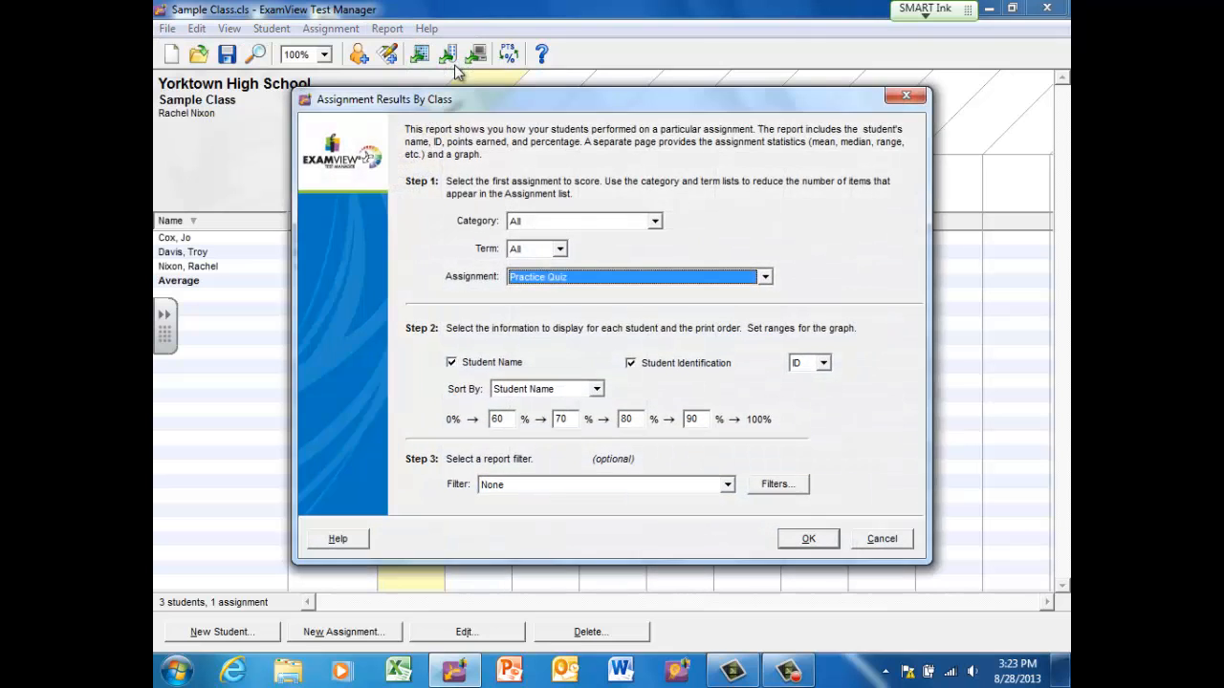
pyautogui.click(808, 540)
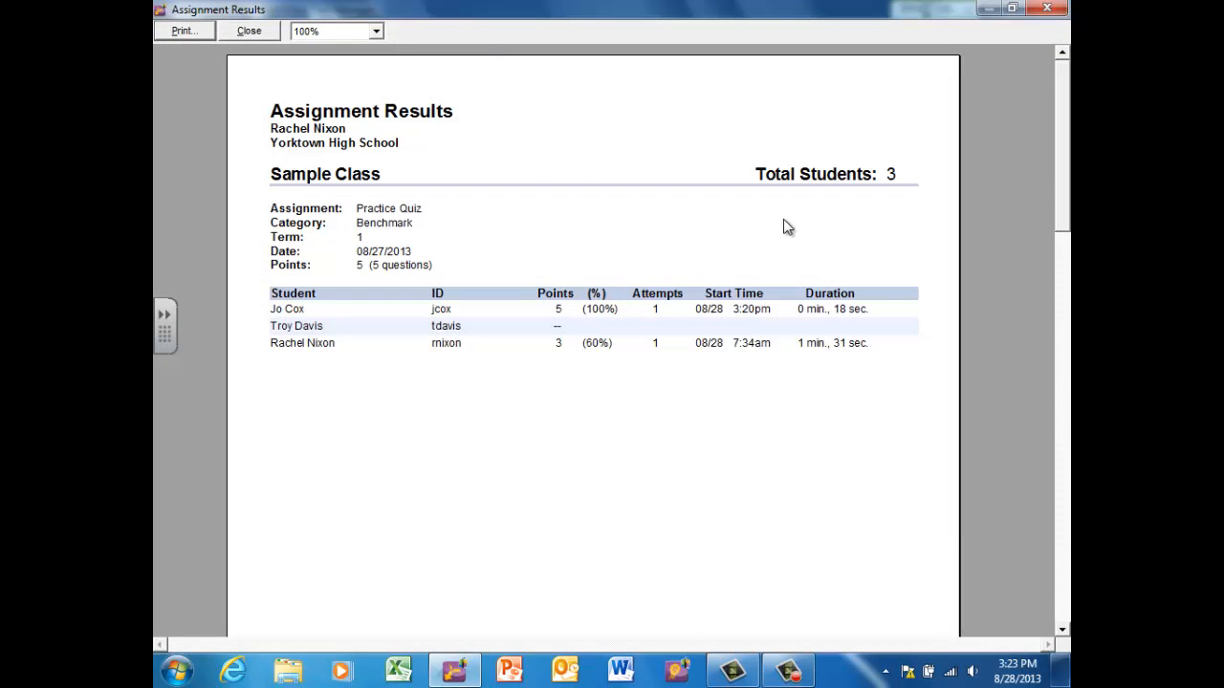
pyautogui.moveTo(1065, 168); pyautogui.dragTo(1069, 476)
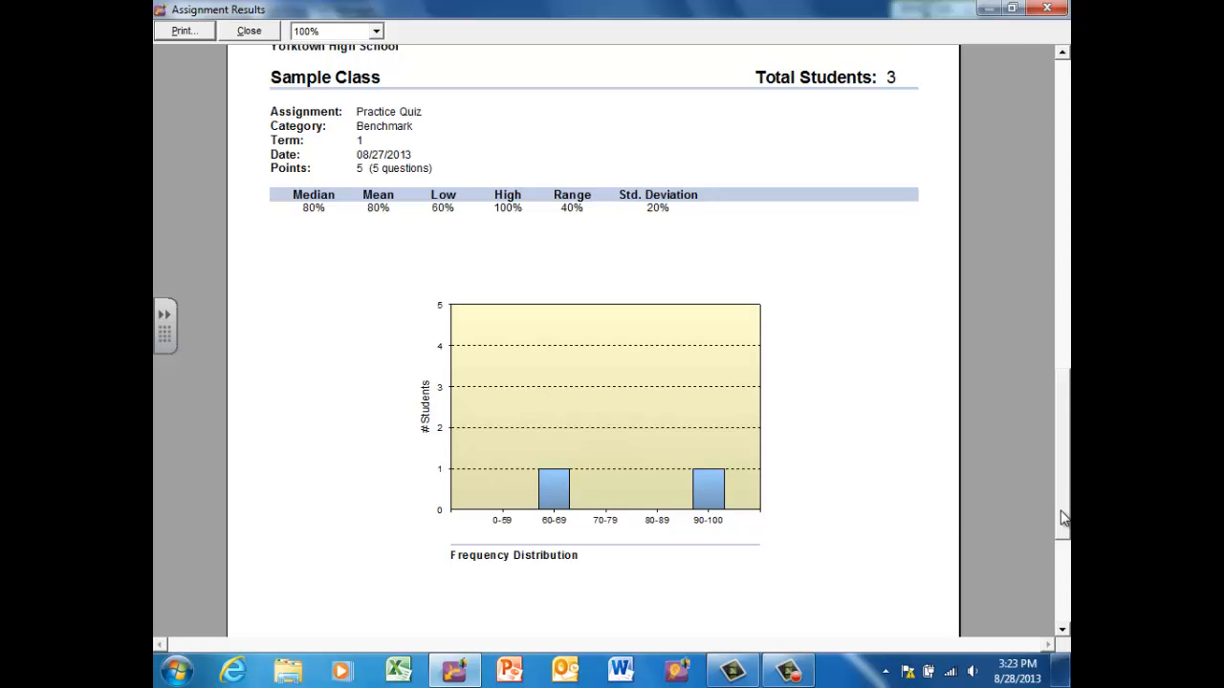
pyautogui.moveTo(1064, 517); pyautogui.dragTo(1066, 142)
pyautogui.click(245, 32)
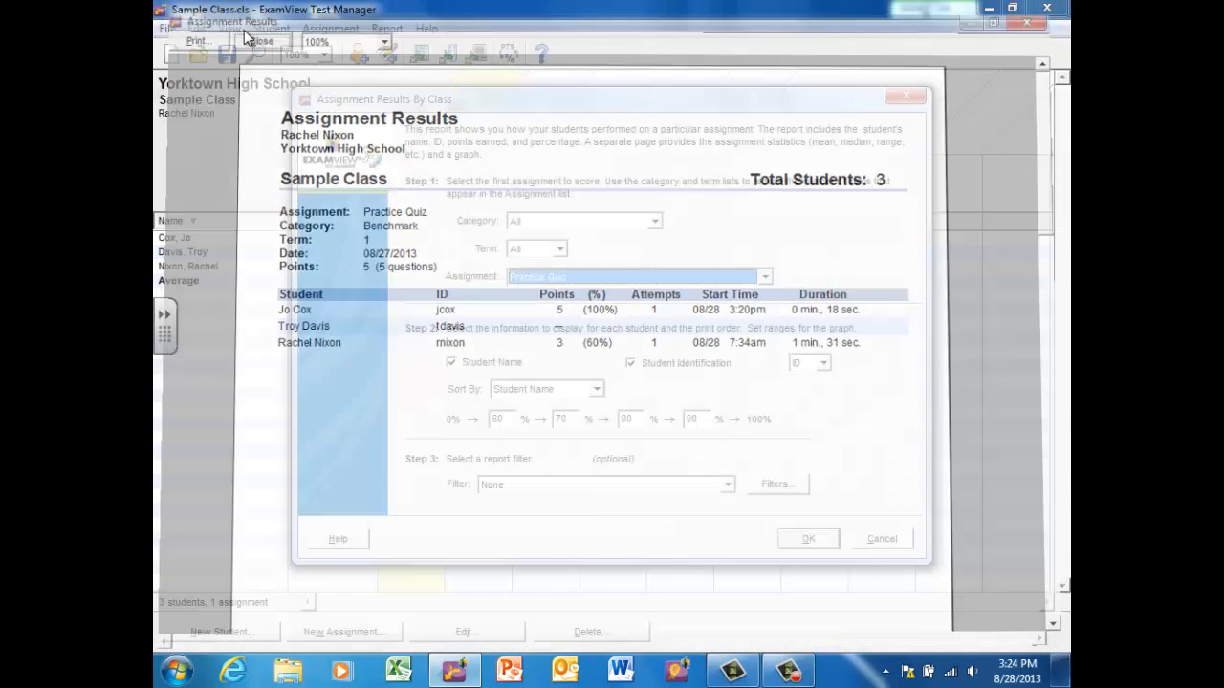
pyautogui.click(871, 541)
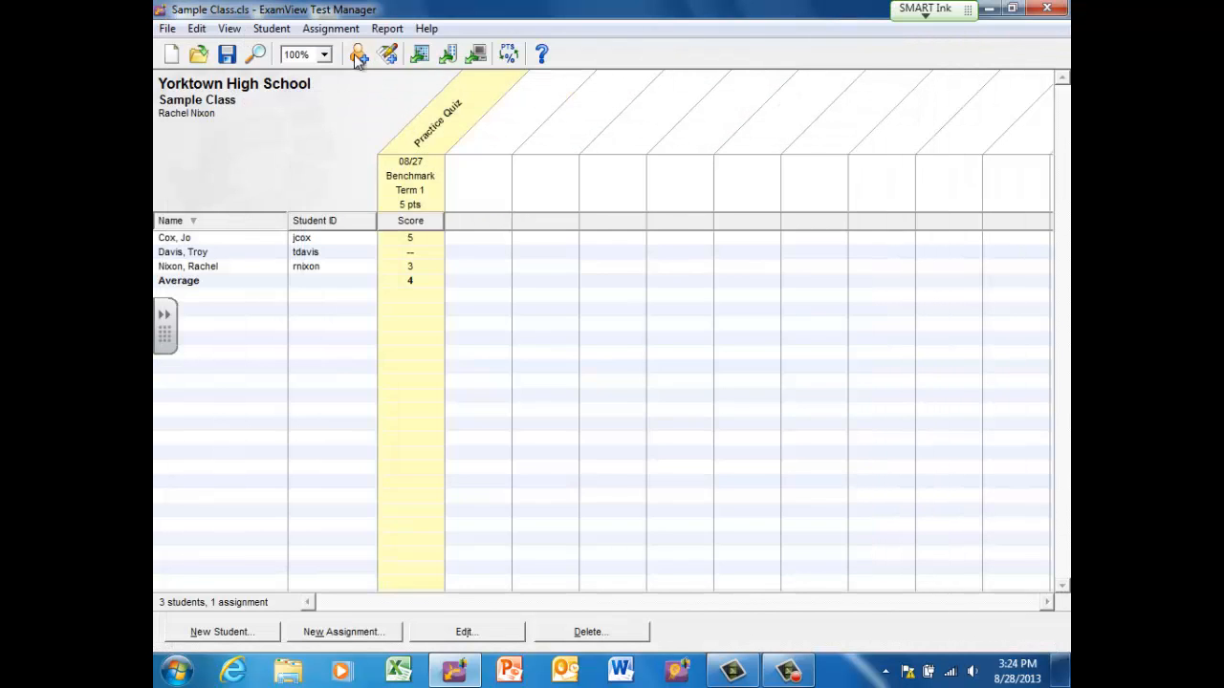
# Step: Run the Assignment Results by Student report on Practice Quiz for the first listed student, review it, and close it
pyautogui.click(386, 29)
pyautogui.moveTo(387, 50)
pyautogui.click(442, 50)
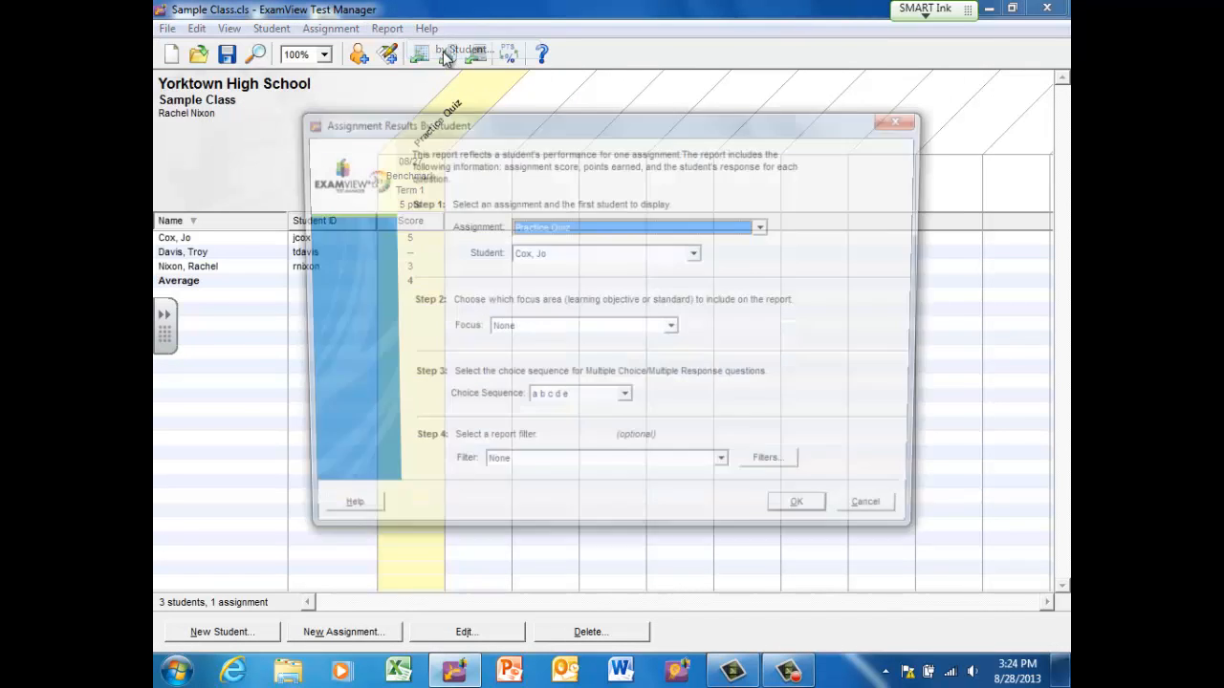
pyautogui.click(808, 516)
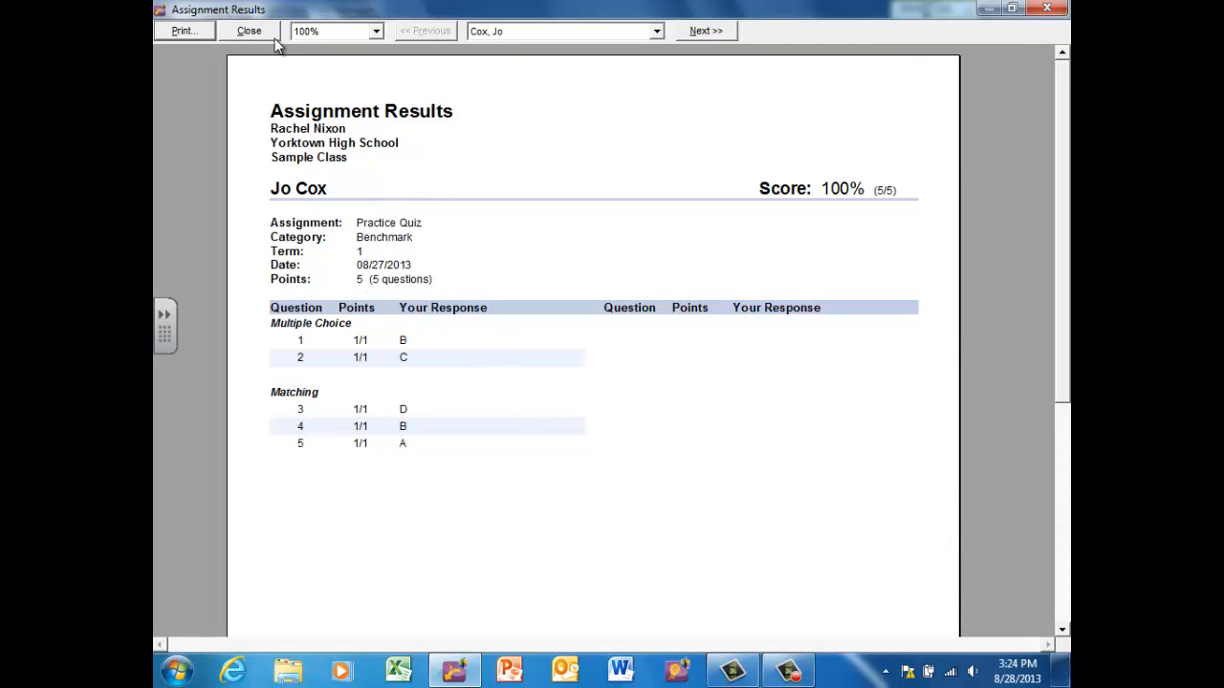
pyautogui.click(1046, 9)
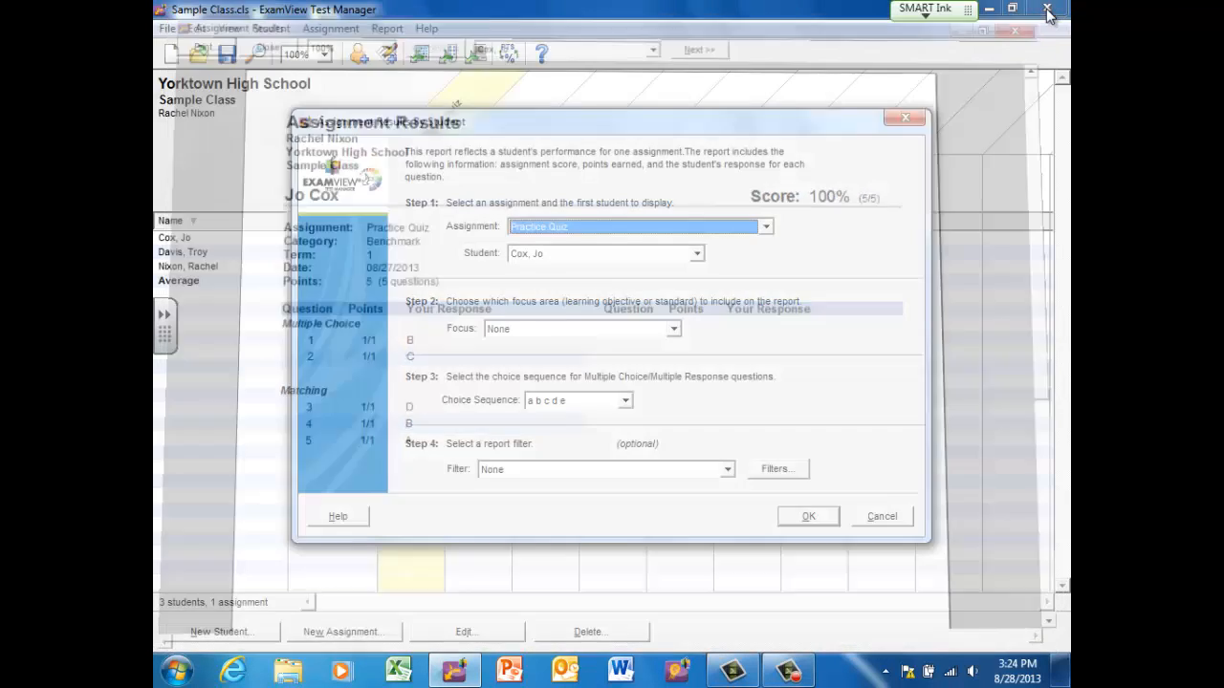
pyautogui.click(881, 517)
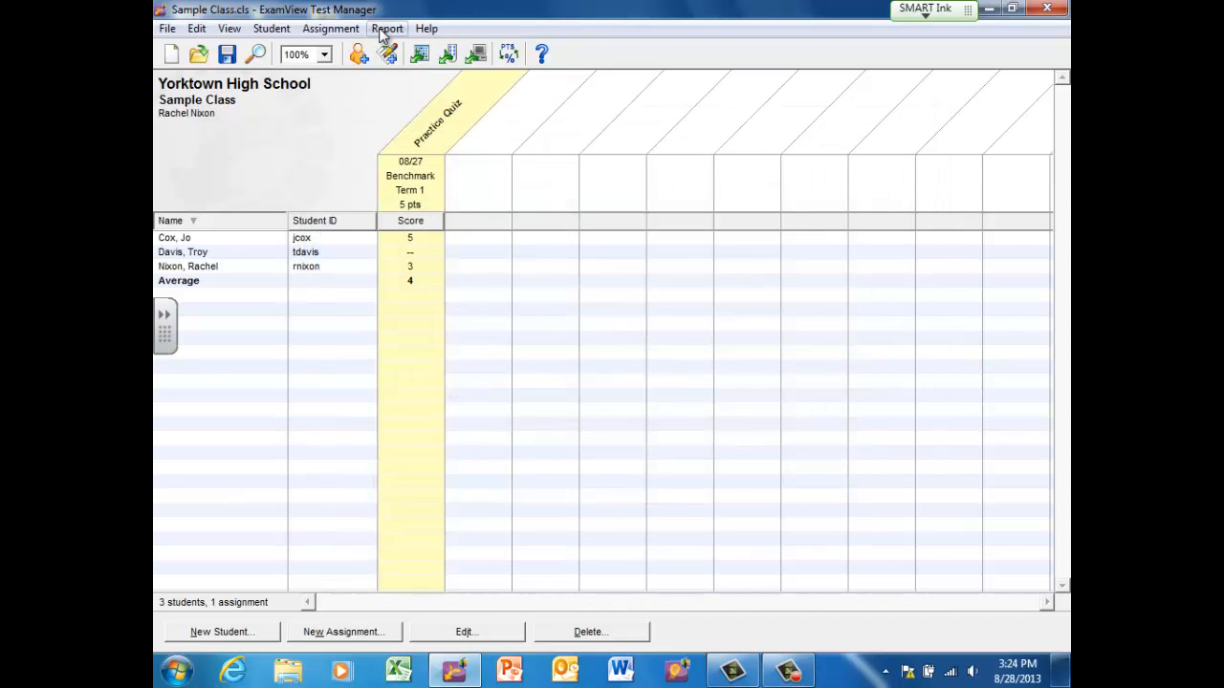
# Step: Generate the Item Analysis Summary for Practice Quiz, examine the class average and responses per question, and close the report
pyautogui.click(330, 28)
pyautogui.moveTo(384, 26)
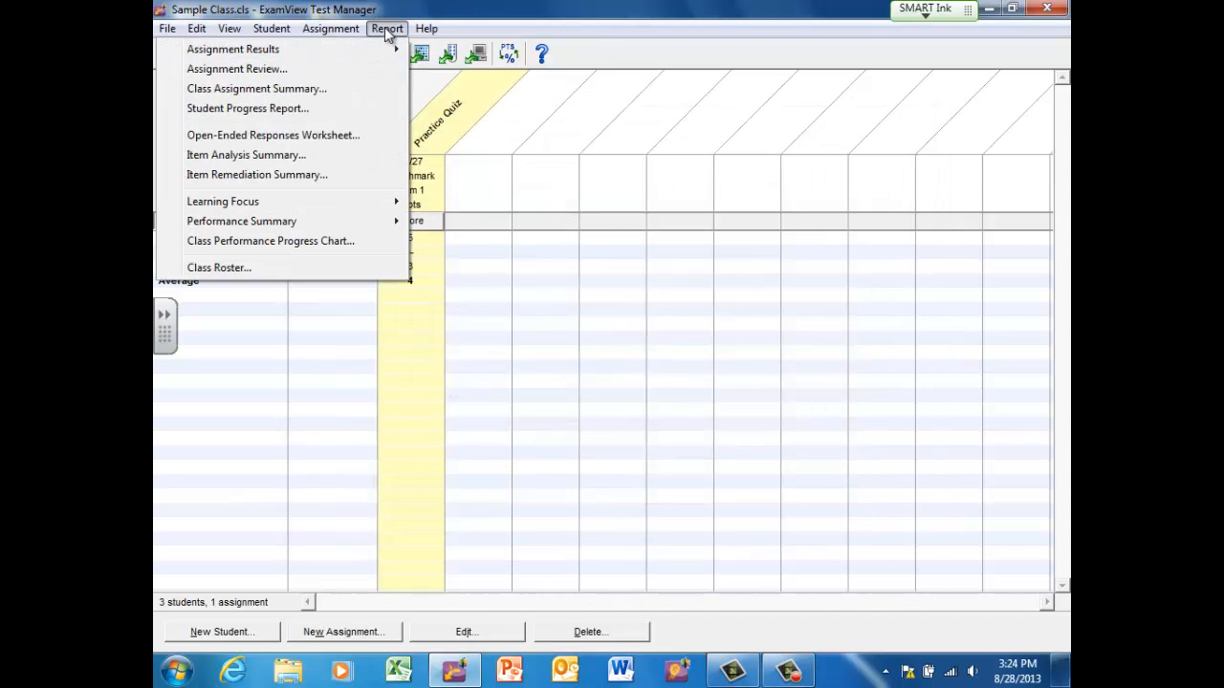
pyautogui.click(314, 155)
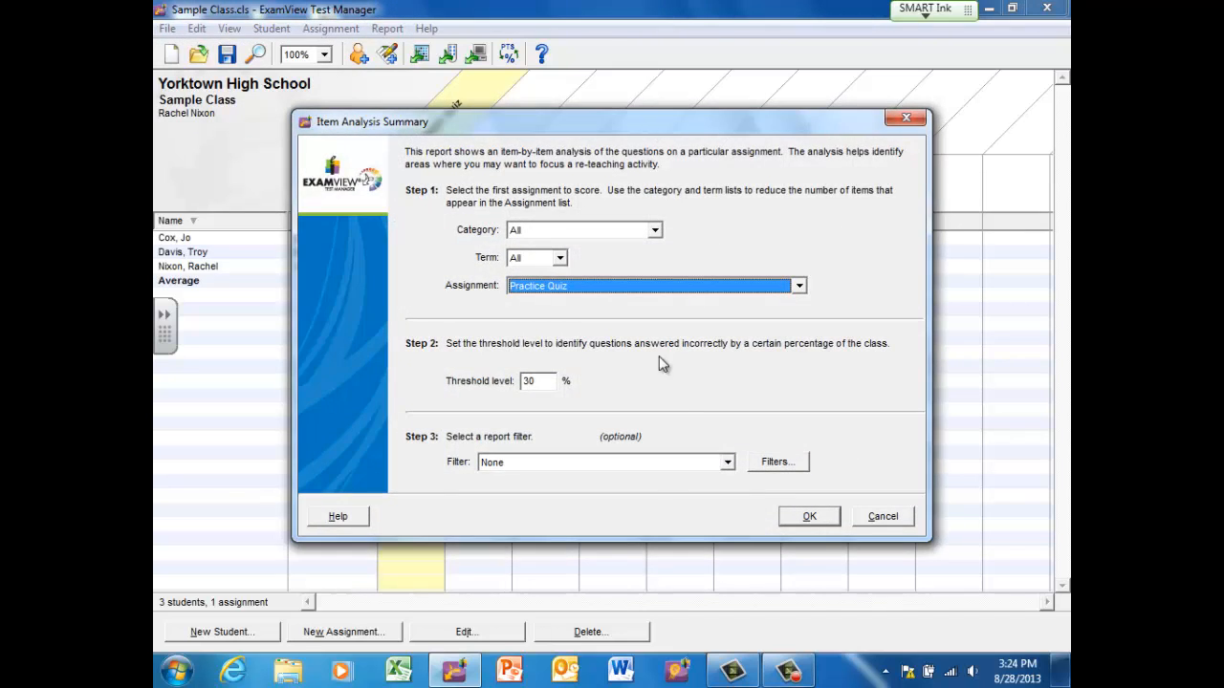
pyautogui.click(809, 516)
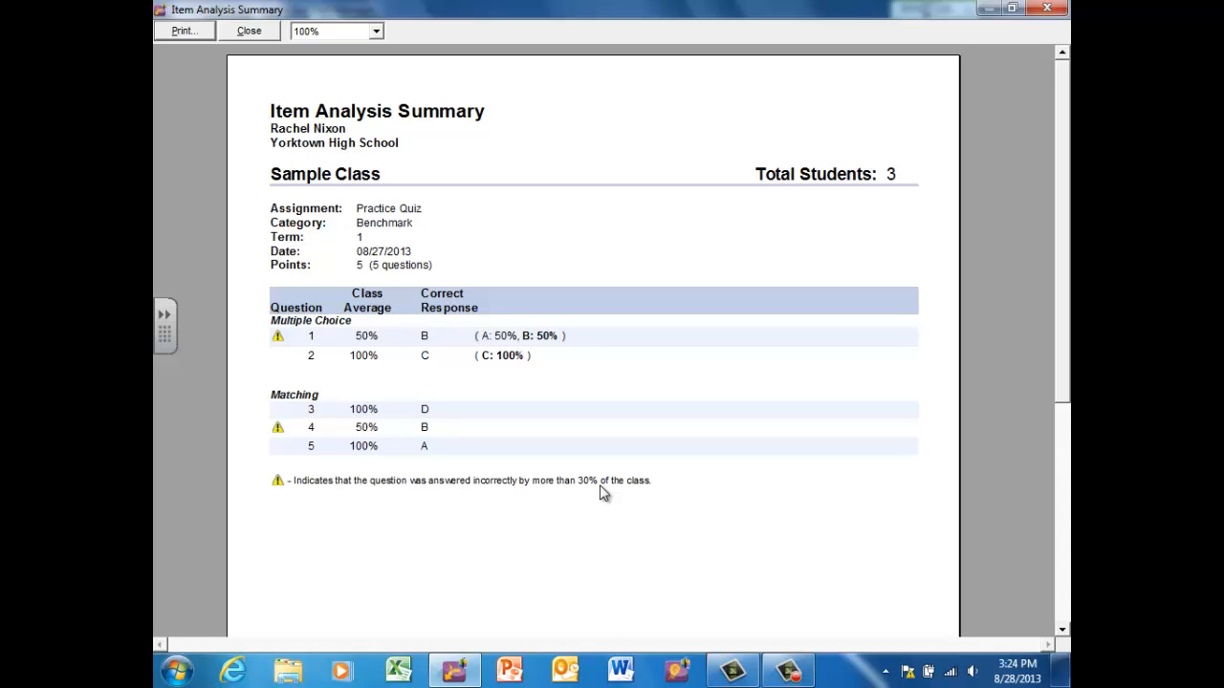
pyautogui.click(262, 33)
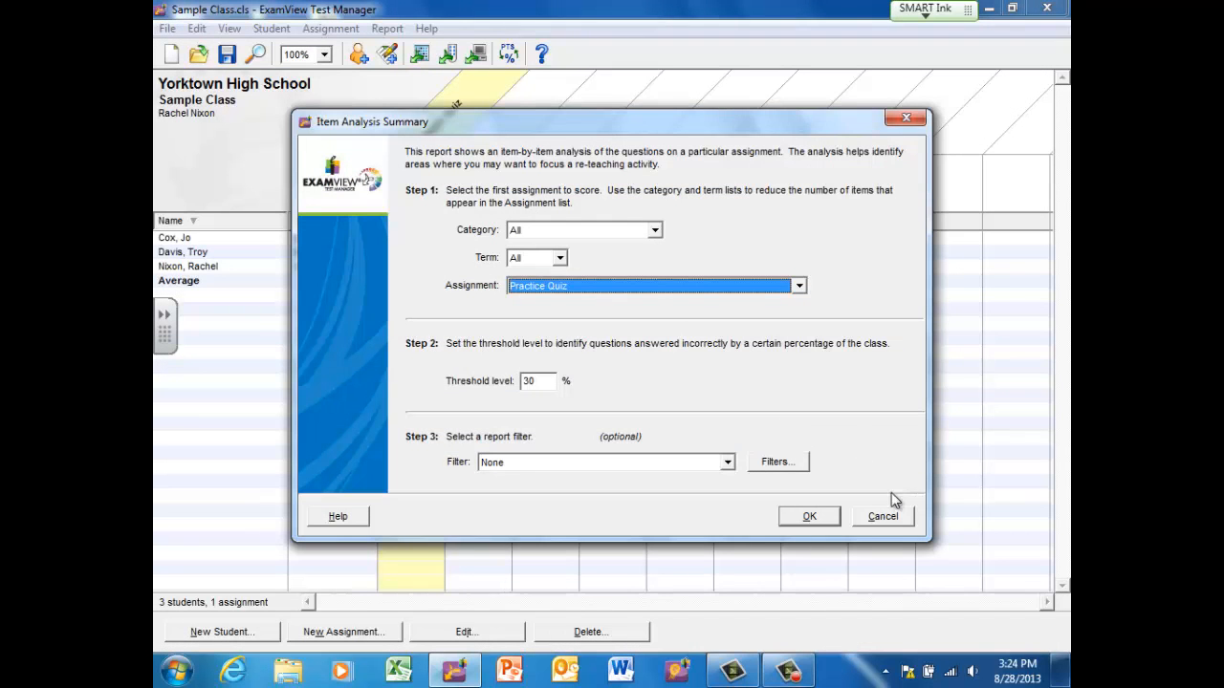
pyautogui.click(890, 518)
pyautogui.click(384, 28)
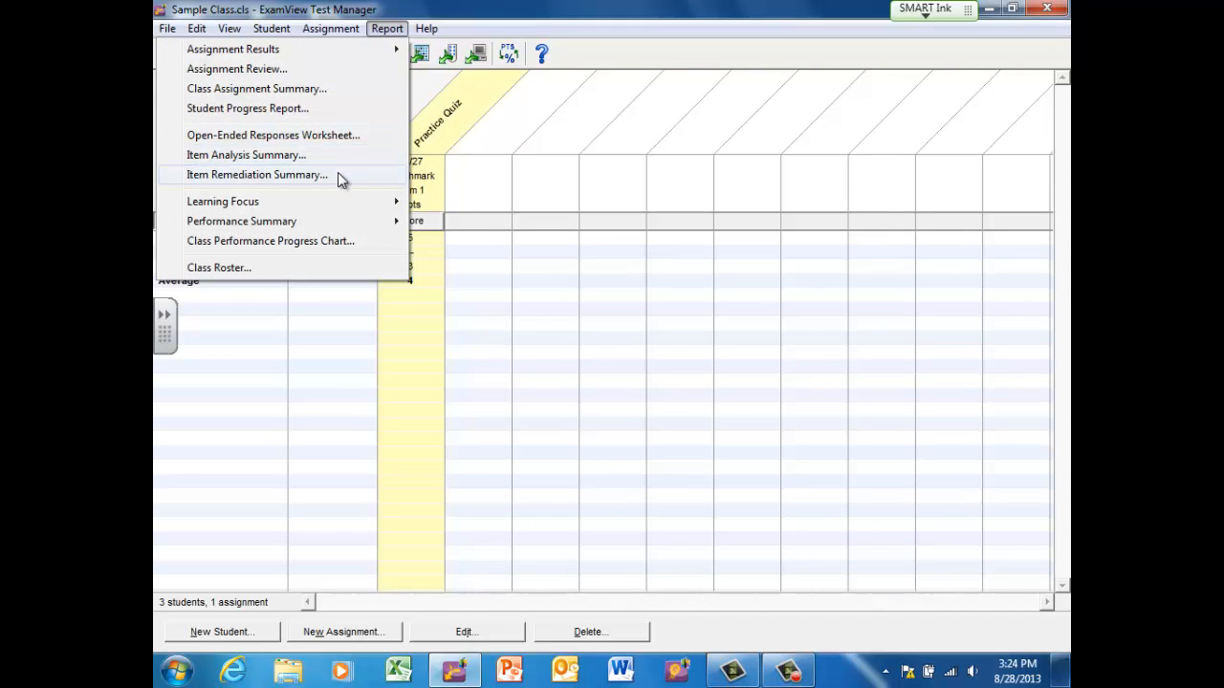
pyautogui.moveTo(337, 220)
pyautogui.moveTo(330, 28)
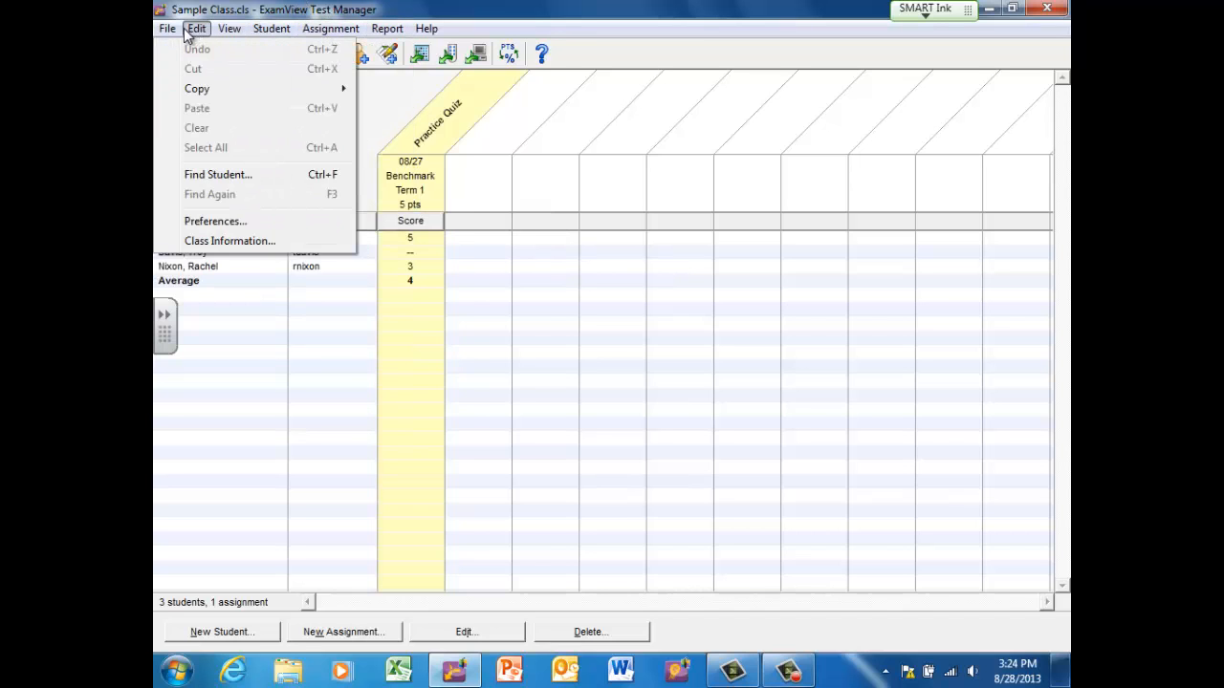
pyautogui.moveTo(387, 29)
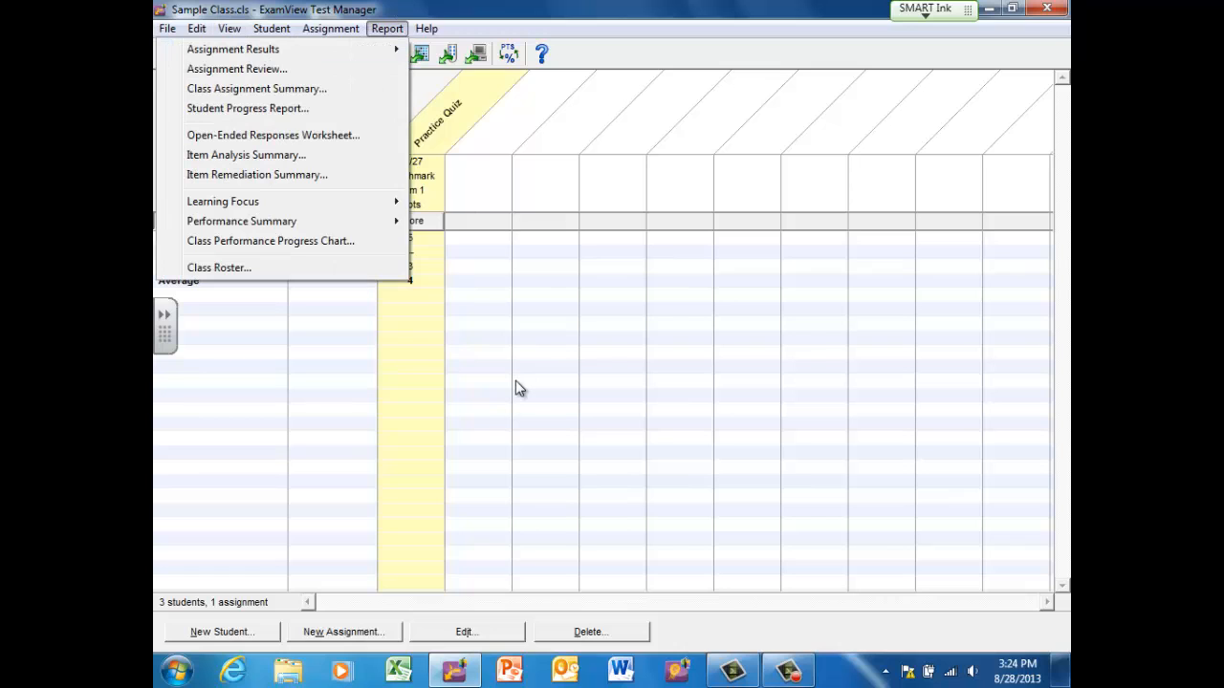
pyautogui.click(440, 365)
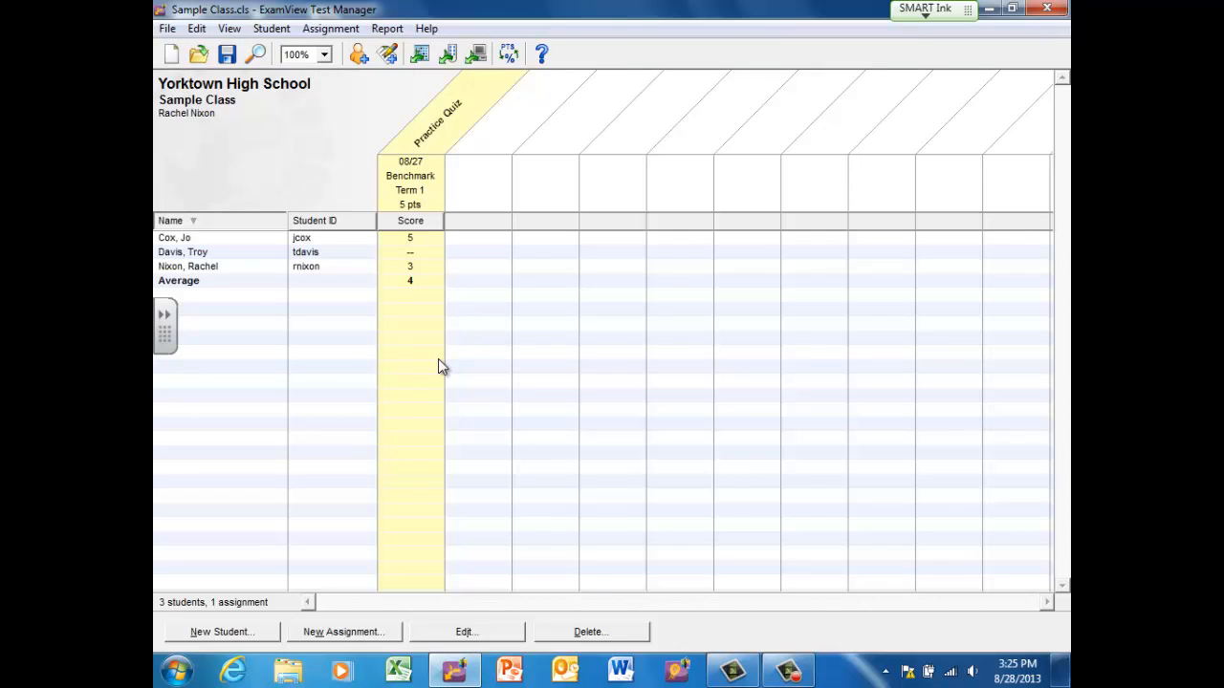